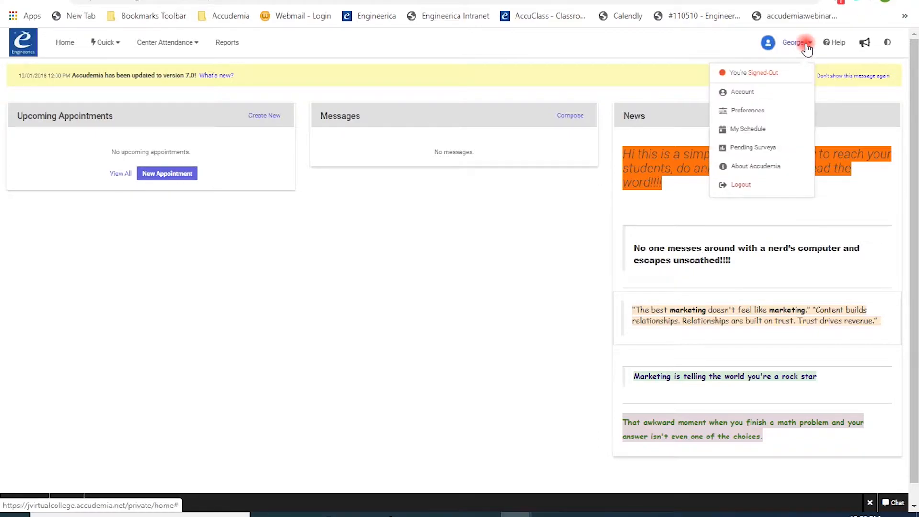
# Open My Schedule and filter it to the Computers Lab center for the Spring 2020 term
pyautogui.click(748, 130)
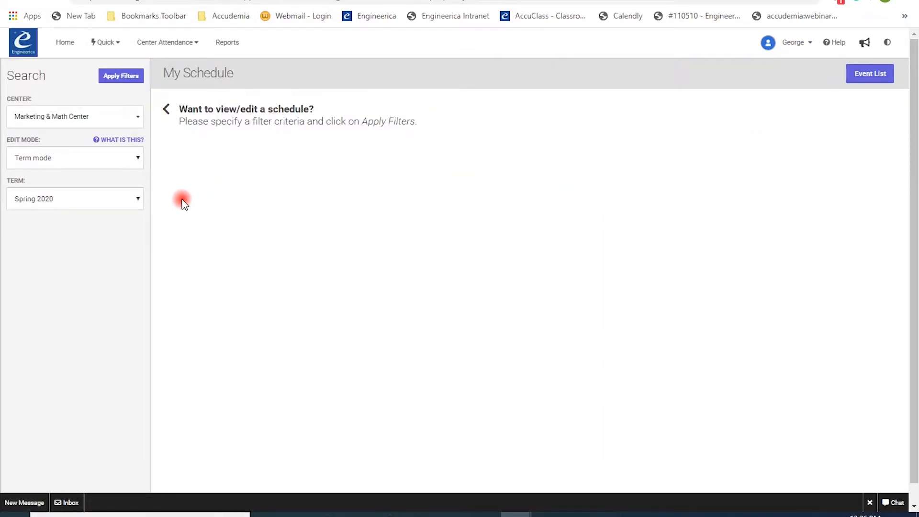
pyautogui.click(55, 115)
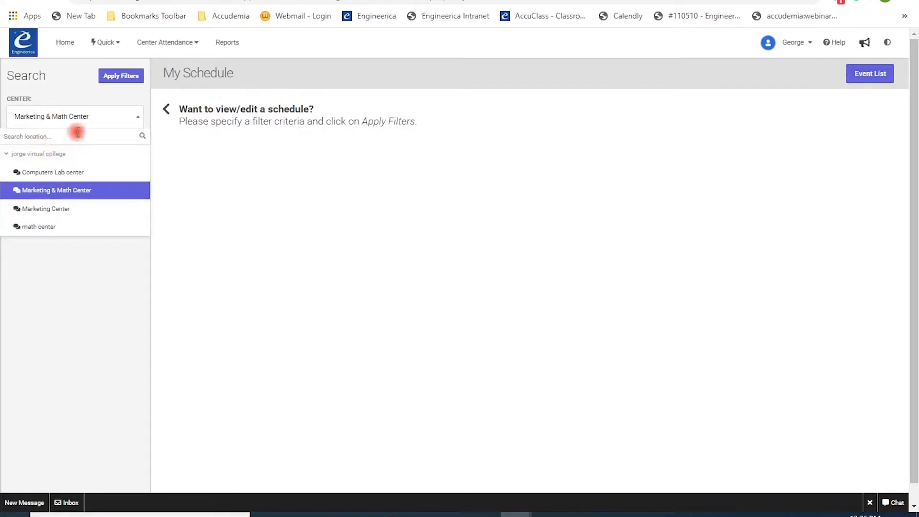
pyautogui.click(56, 175)
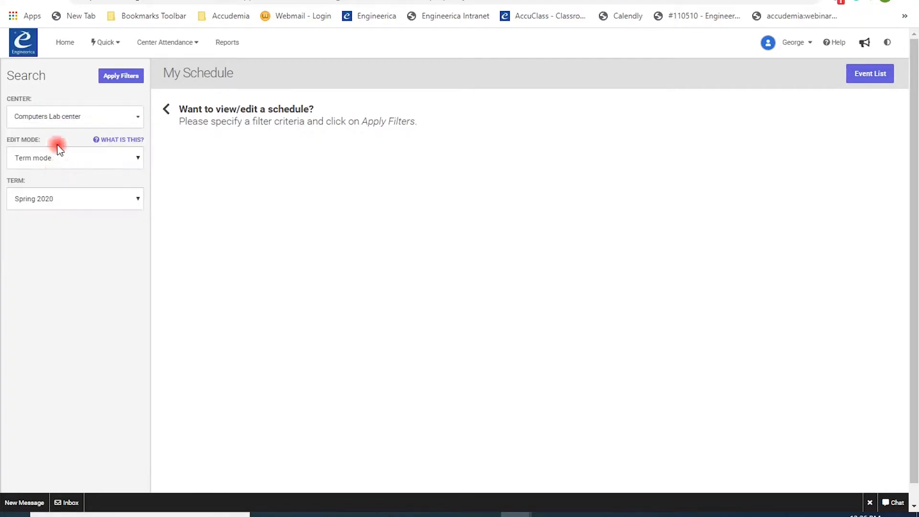
pyautogui.click(70, 122)
pyautogui.click(65, 174)
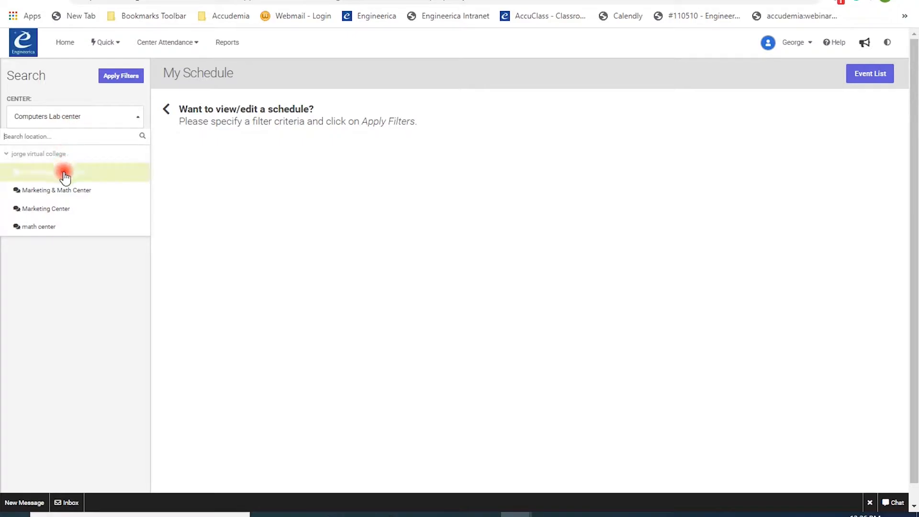
pyautogui.click(52, 198)
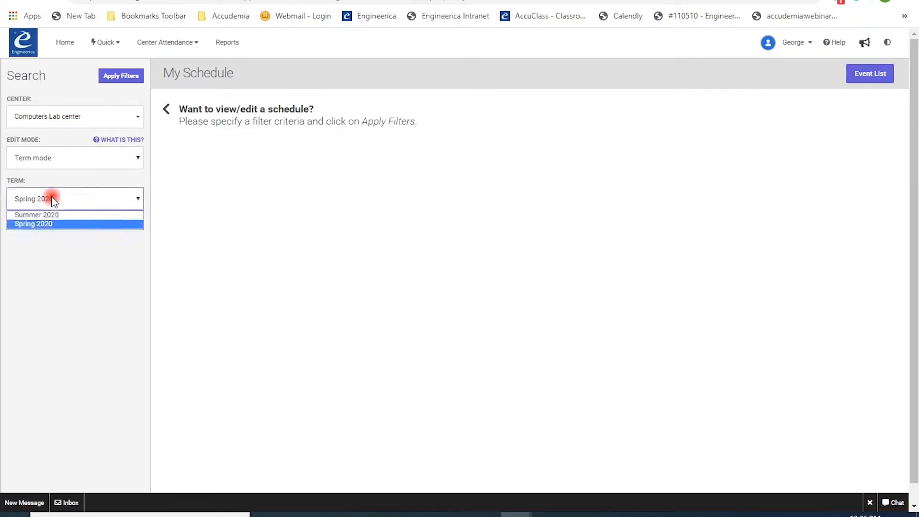
pyautogui.click(54, 224)
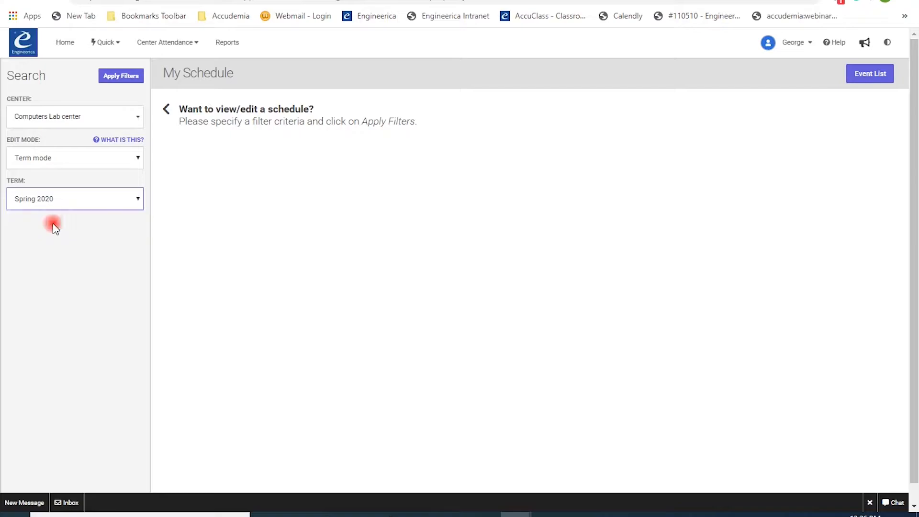
# Try the Exceptions only and Merged edit modes in the schedule filters
pyautogui.click(138, 159)
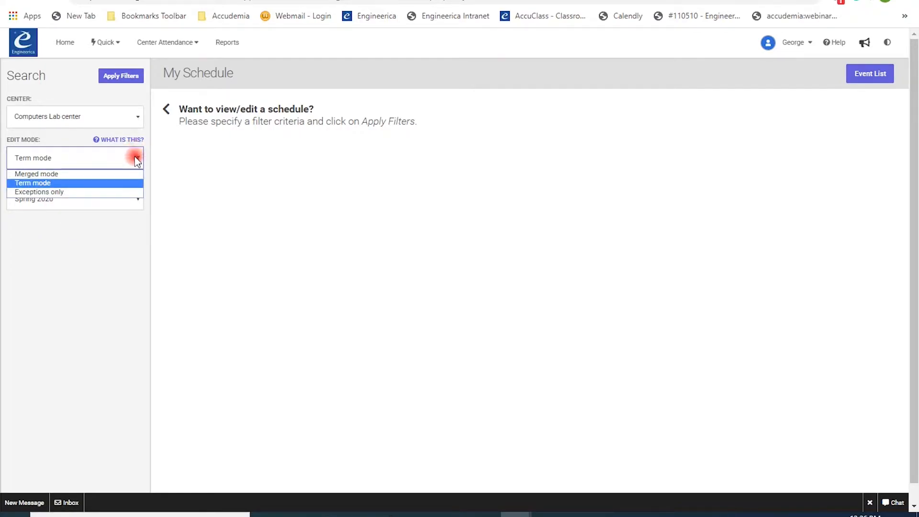
pyautogui.click(116, 182)
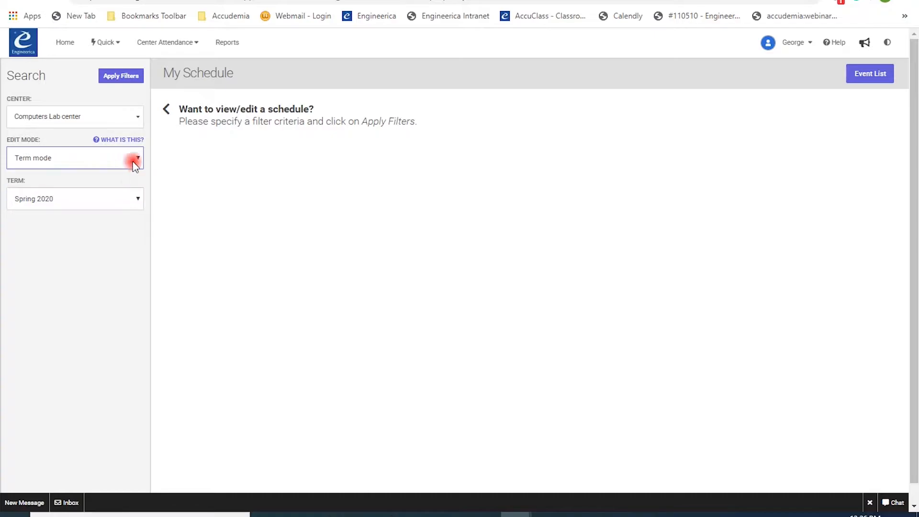
pyautogui.click(136, 160)
pyautogui.click(111, 191)
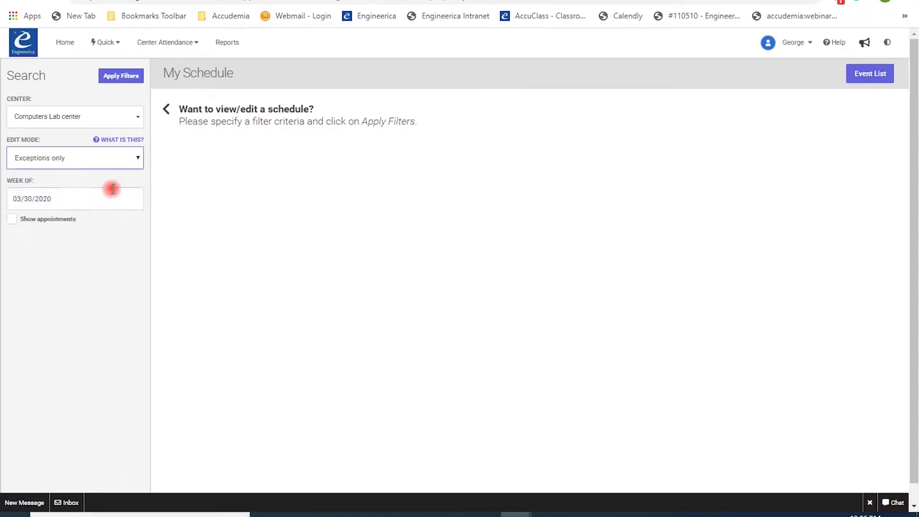
pyautogui.click(139, 161)
pyautogui.click(124, 173)
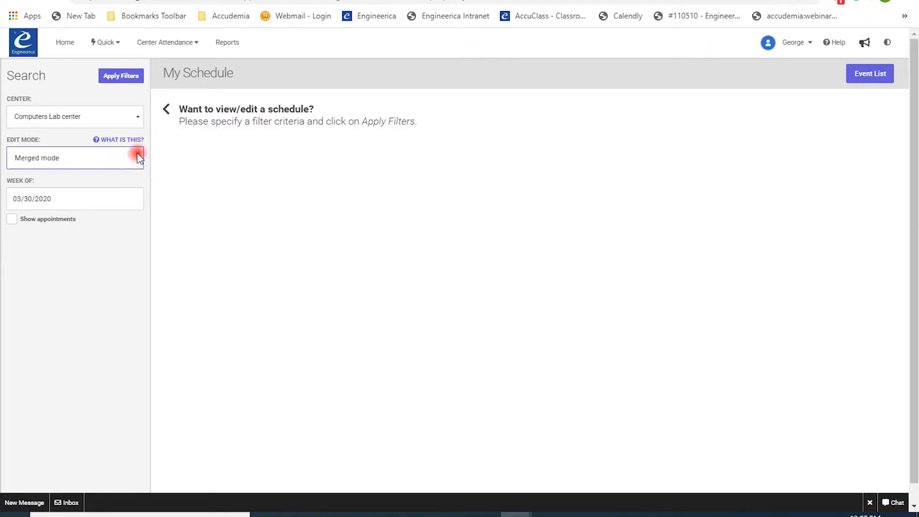
# Set the edit mode to Term mode and apply the filters to load the schedule grid
pyautogui.click(135, 157)
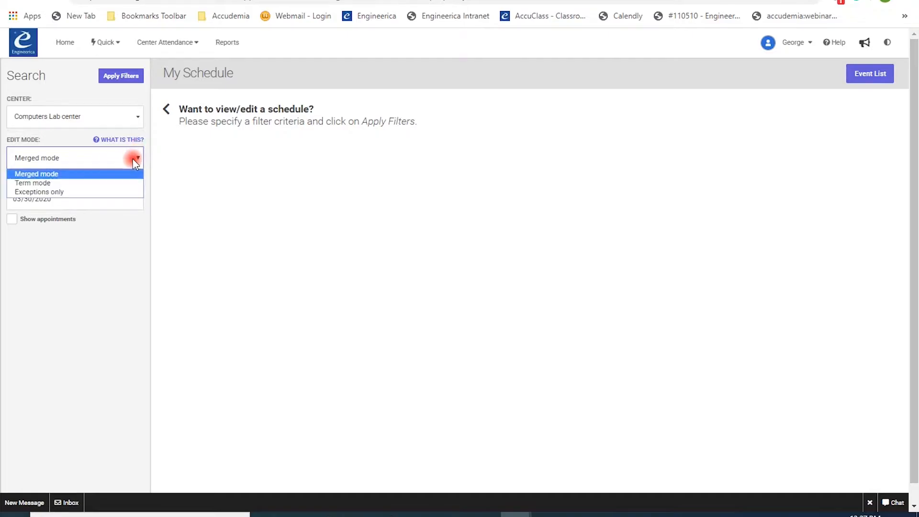
pyautogui.click(119, 184)
pyautogui.click(129, 77)
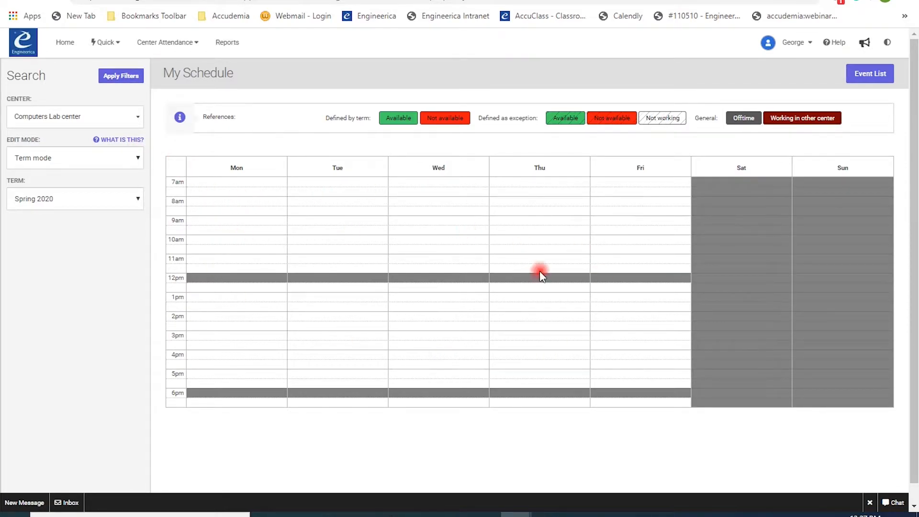
pyautogui.moveTo(267, 277); pyautogui.dragTo(687, 273)
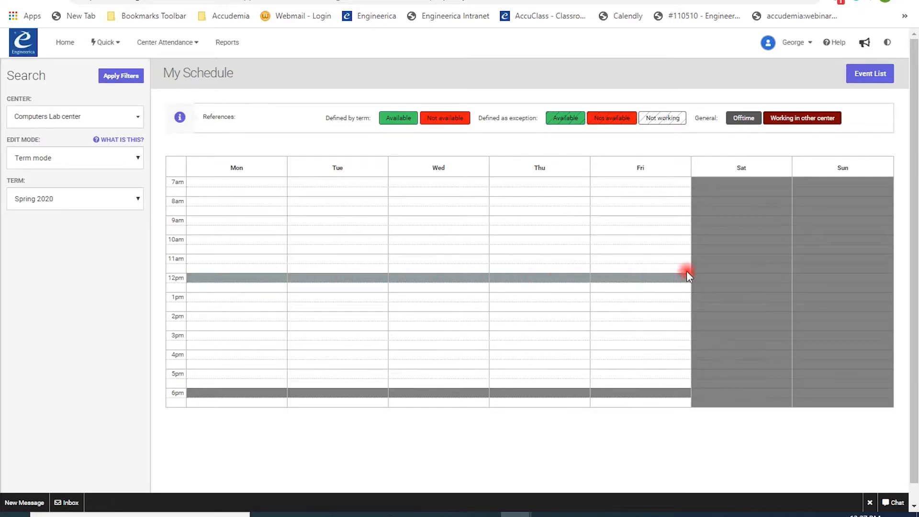
pyautogui.click(568, 191)
pyautogui.moveTo(722, 183); pyautogui.dragTo(860, 382)
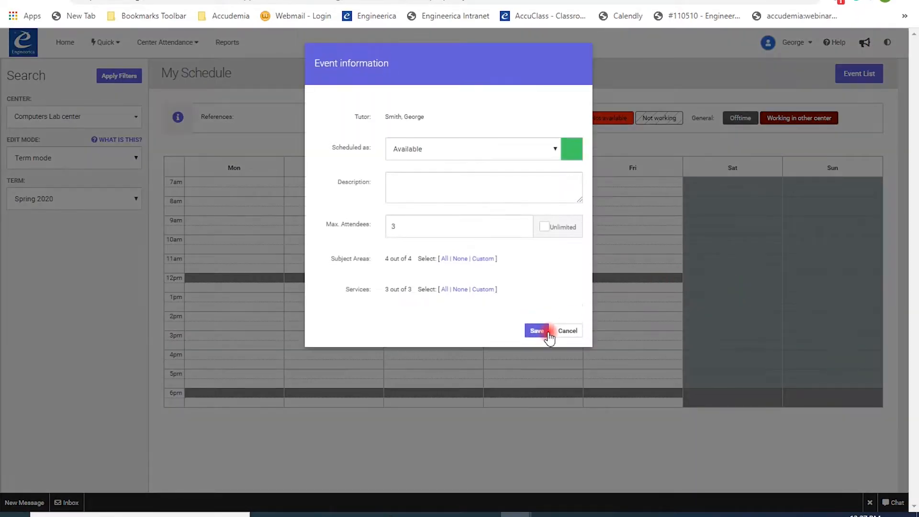
pyautogui.click(565, 330)
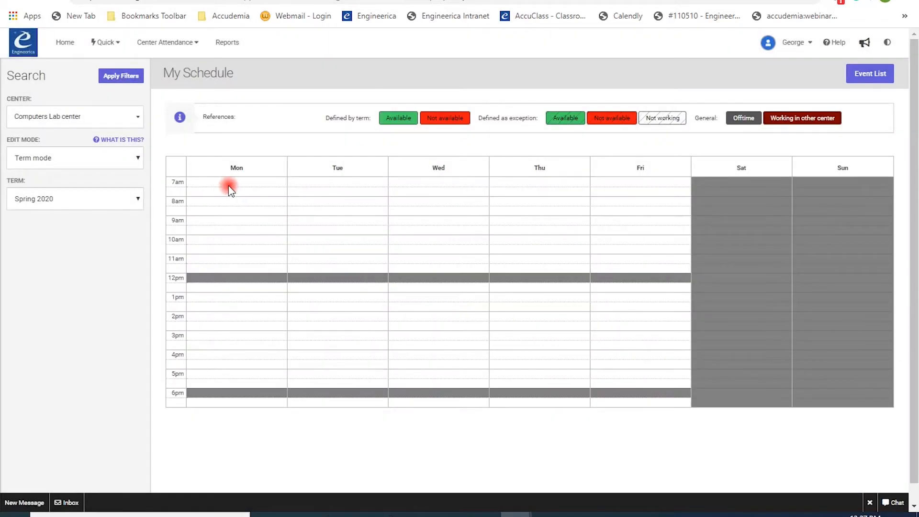
# Create a Monday event from 7am to 12pm in the term schedule and mark it as Available
pyautogui.moveTo(228, 184); pyautogui.dragTo(231, 266)
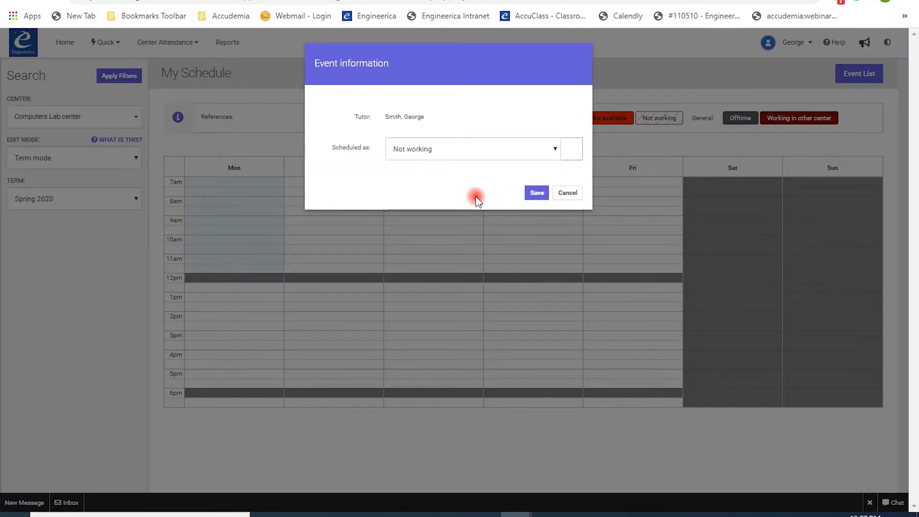
pyautogui.click(547, 149)
pyautogui.click(482, 165)
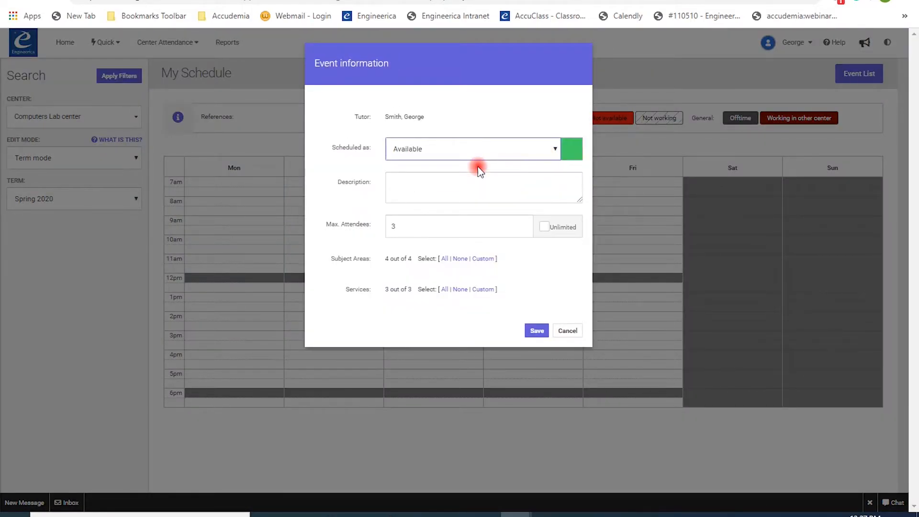
# Review the custom subject areas and services of the Monday event, keeping every item selected
pyautogui.click(484, 259)
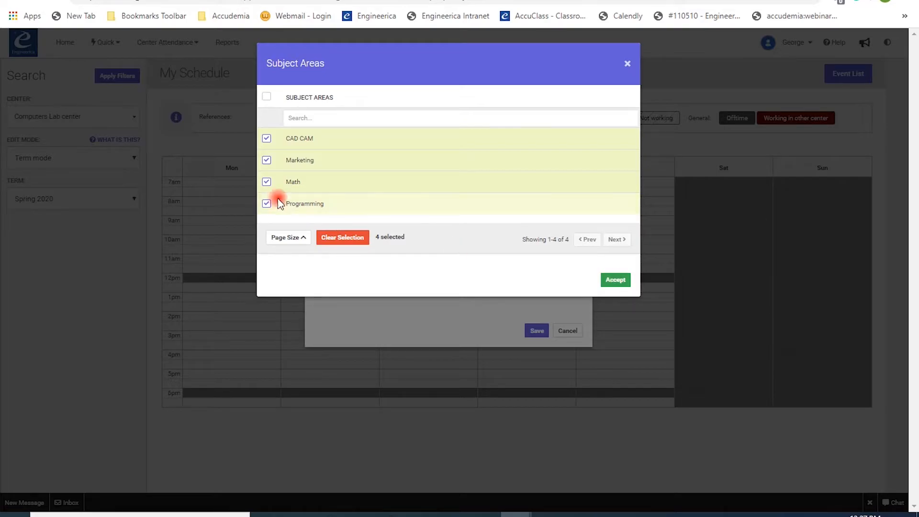
pyautogui.click(616, 279)
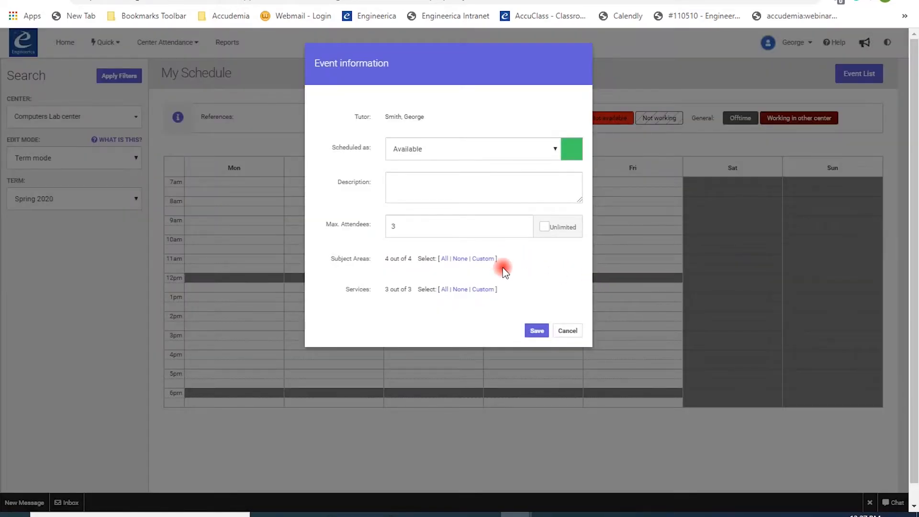
pyautogui.click(485, 290)
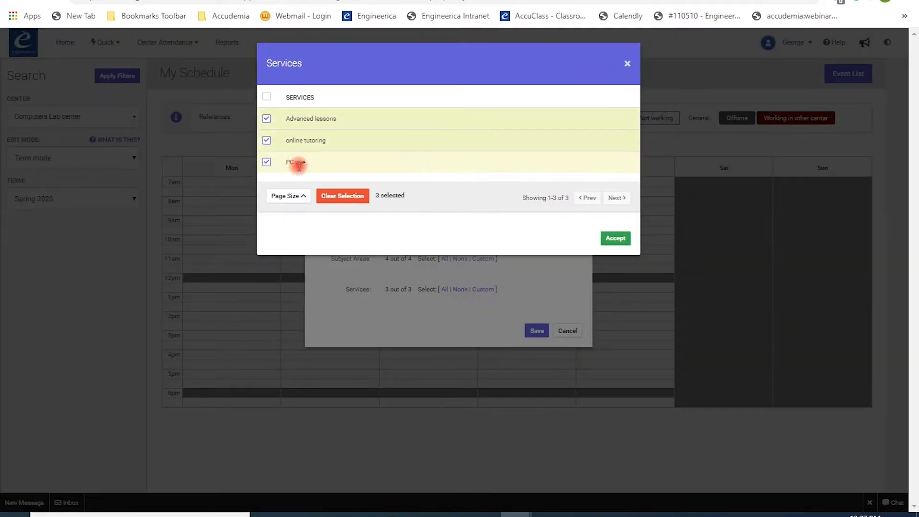
pyautogui.click(269, 141)
pyautogui.click(267, 162)
pyautogui.click(267, 162)
pyautogui.click(268, 141)
pyautogui.click(616, 238)
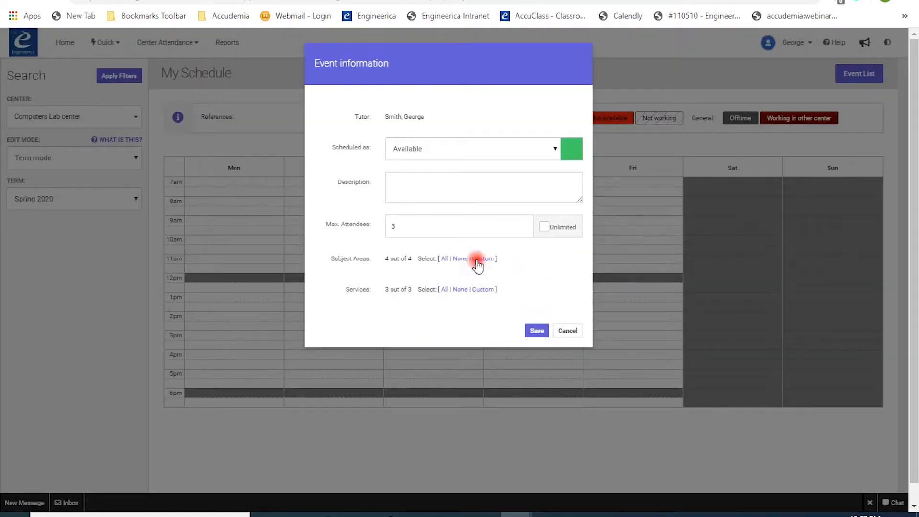
# Set the maximum attendees to 3, enter "desc" as the description and save the Monday event
pyautogui.moveTo(428, 225); pyautogui.dragTo(361, 226)
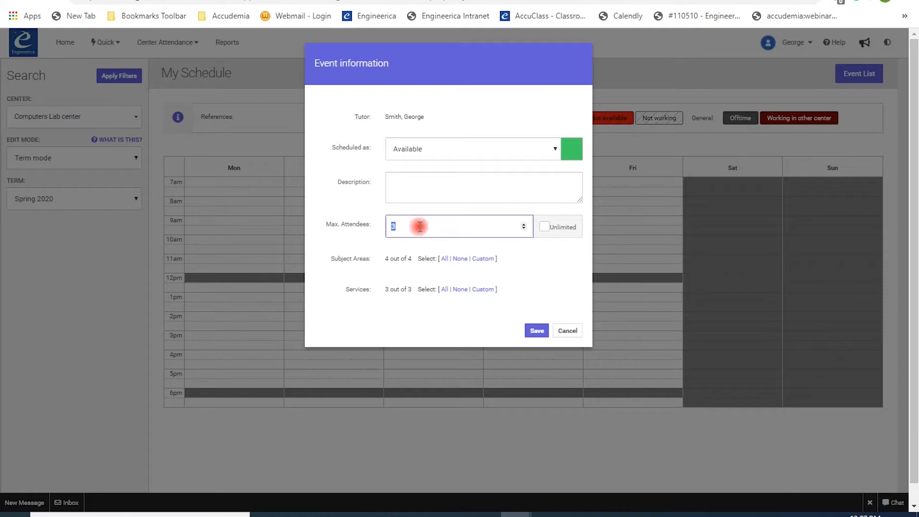
pyautogui.moveTo(420, 226); pyautogui.dragTo(361, 226)
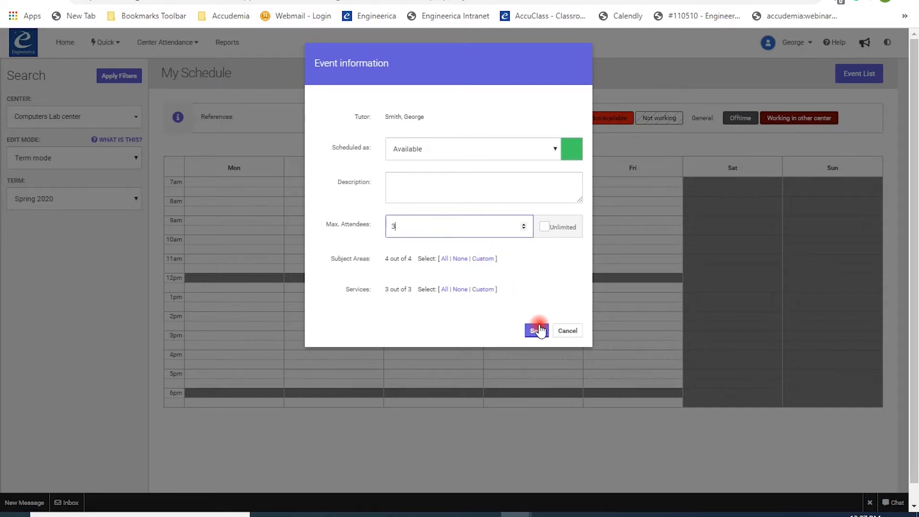
pyautogui.click(393, 184)
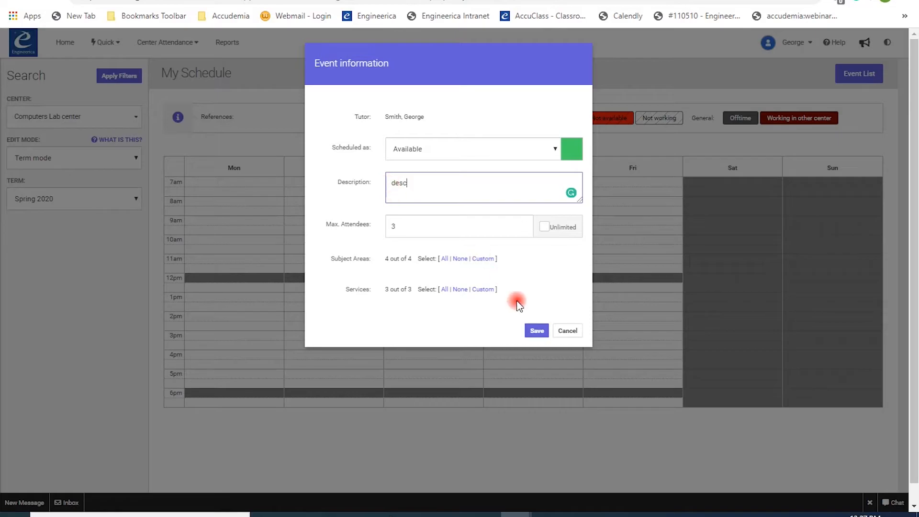
pyautogui.click(538, 333)
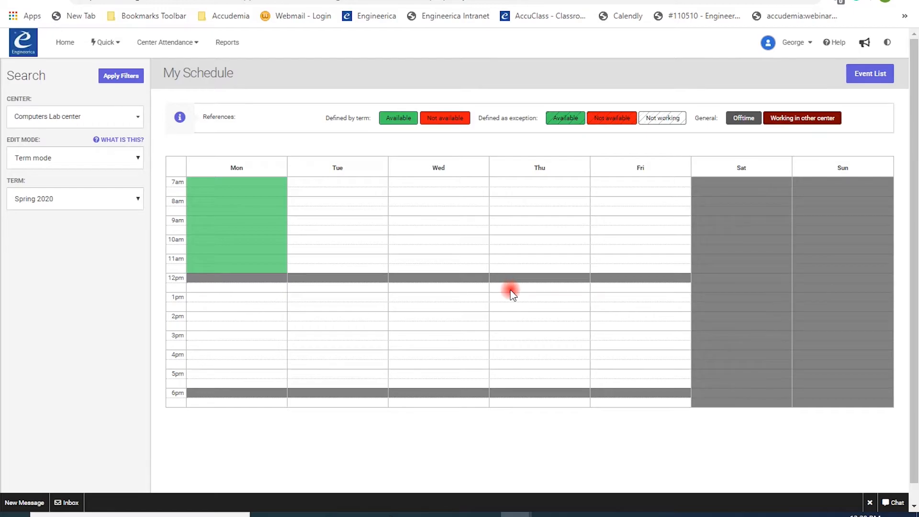
# Load the schedule in Exceptions only mode for the week of 03/30/2020
pyautogui.click(76, 152)
pyautogui.click(56, 185)
pyautogui.click(122, 76)
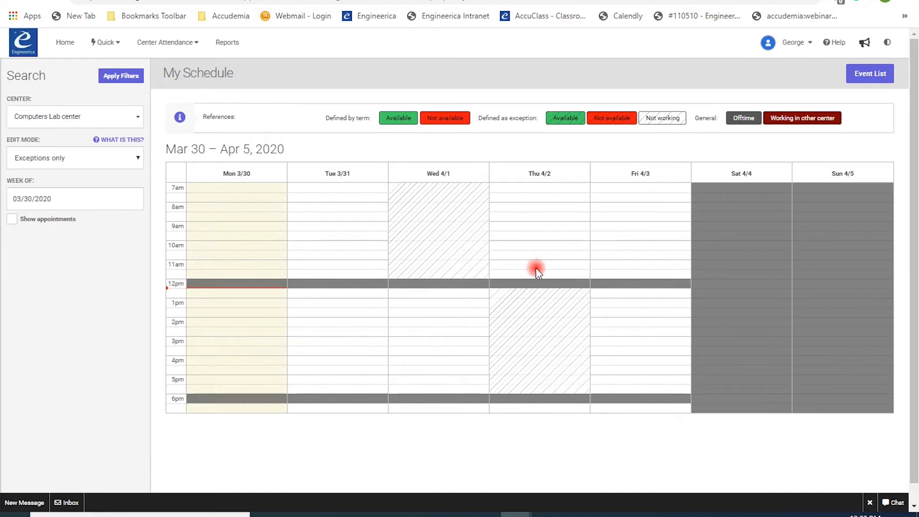
# Open the Thursday 4/2 afternoon slot from 12:30pm to 6pm and schedule it as Available
pyautogui.moveTo(502, 296); pyautogui.dragTo(550, 388)
pyautogui.click(484, 142)
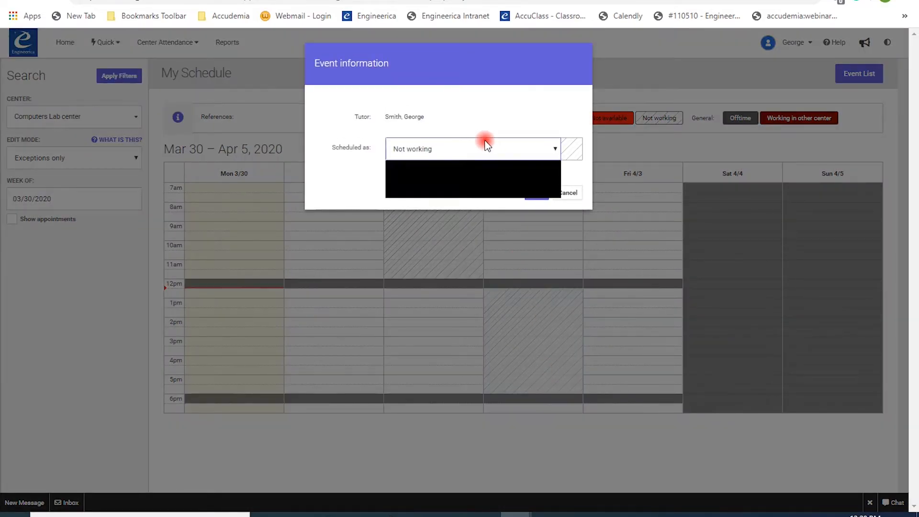
pyautogui.click(459, 164)
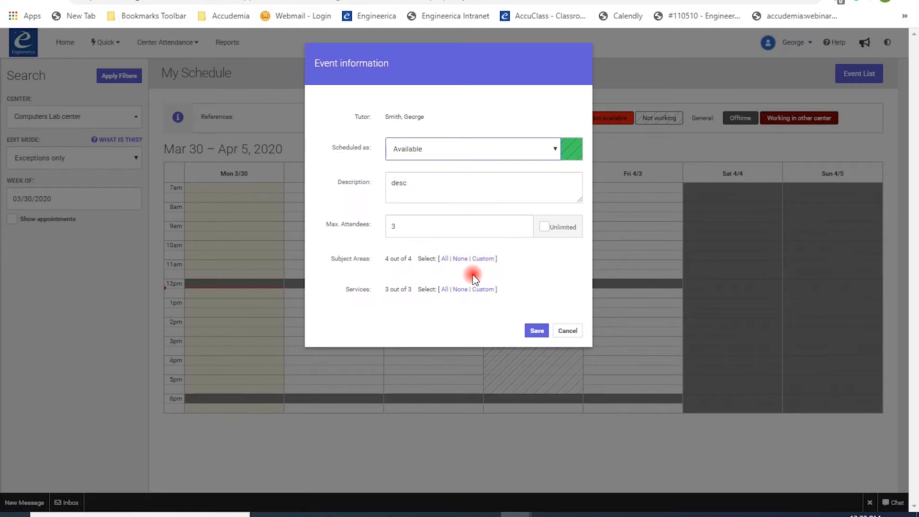
# Limit the exception's subject areas to Marketing by deselecting CAD CAM, Math and Programming
pyautogui.click(488, 259)
pyautogui.click(266, 182)
pyautogui.click(266, 204)
pyautogui.click(266, 138)
pyautogui.click(606, 279)
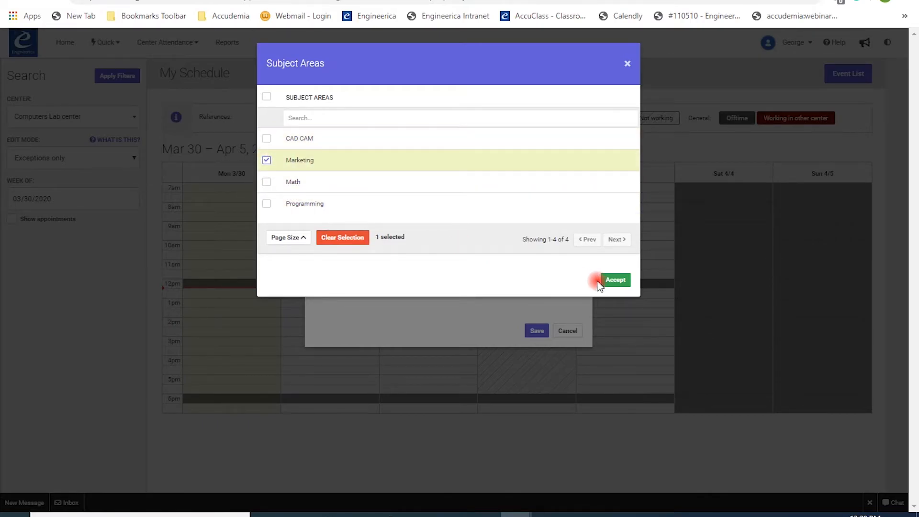
# Limit the exception's services to online tutoring by deselecting Advanced lessons and PC use, and save the exception
pyautogui.click(497, 289)
pyautogui.click(266, 163)
pyautogui.click(266, 119)
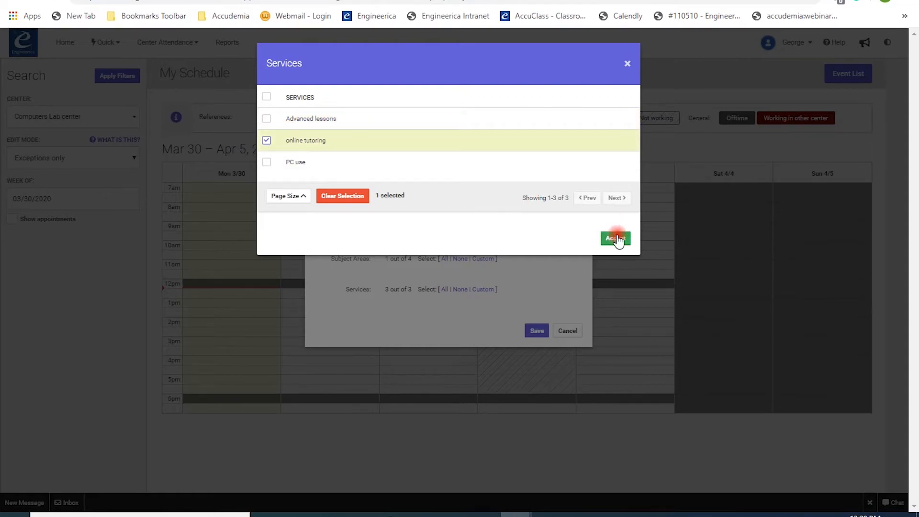
pyautogui.click(613, 238)
pyautogui.click(370, 232)
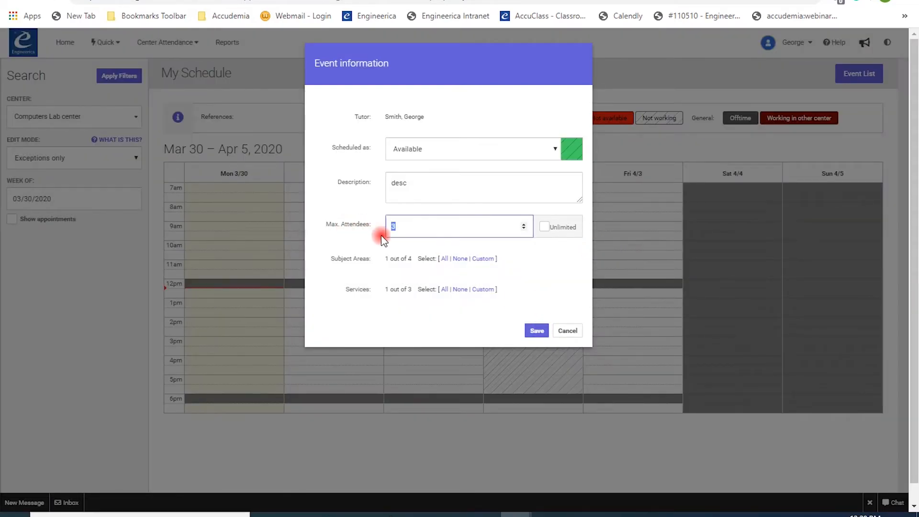
pyautogui.click(536, 330)
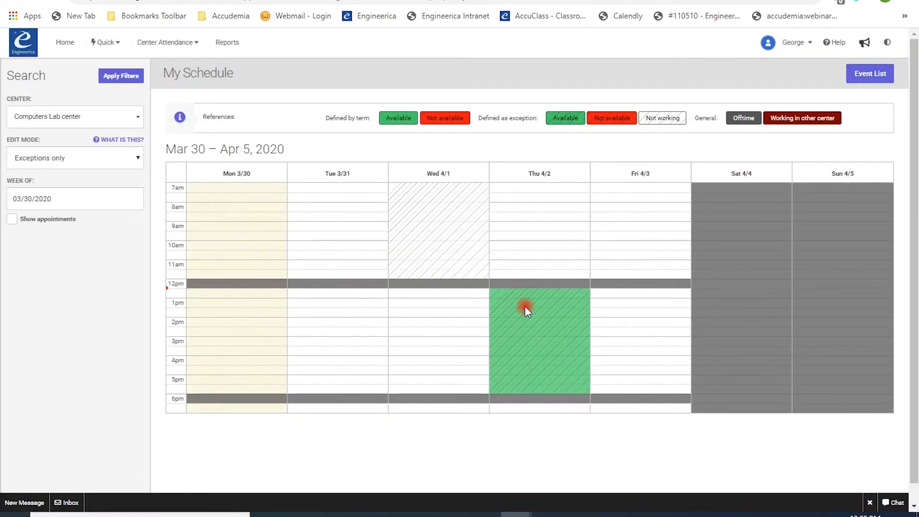
# Load the Computers Lab center schedule in Merged mode to view term availability and exceptions together
pyautogui.click(62, 158)
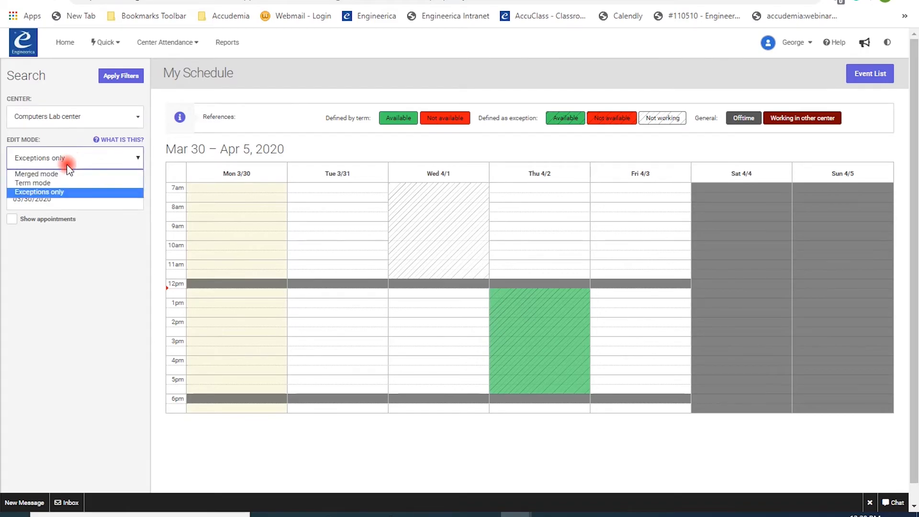
pyautogui.click(55, 173)
pyautogui.click(114, 76)
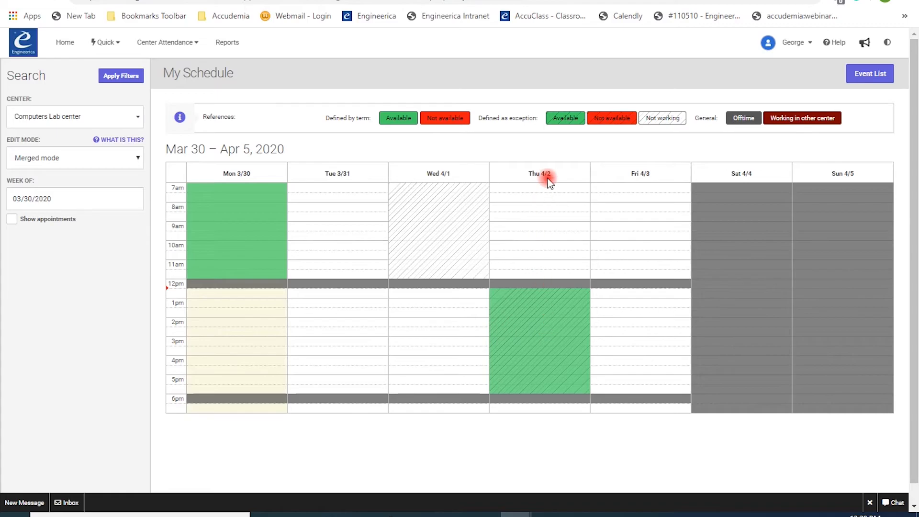
pyautogui.moveTo(555, 178)
pyautogui.mouseDown()
pyautogui.moveTo(530, 177)
pyautogui.moveTo(548, 179)
pyautogui.mouseUp()
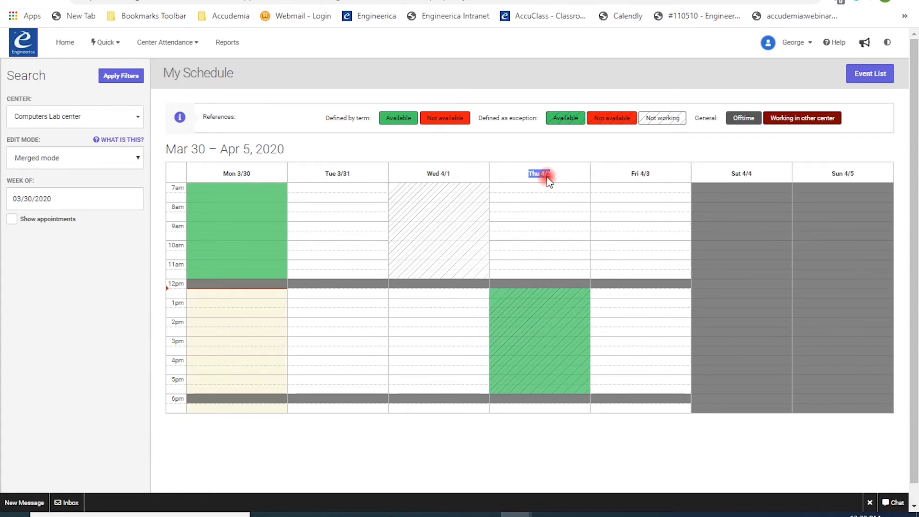
# Load the Marketing & Math Center schedule in Term mode for Spring 2020
pyautogui.click(82, 117)
pyautogui.click(67, 194)
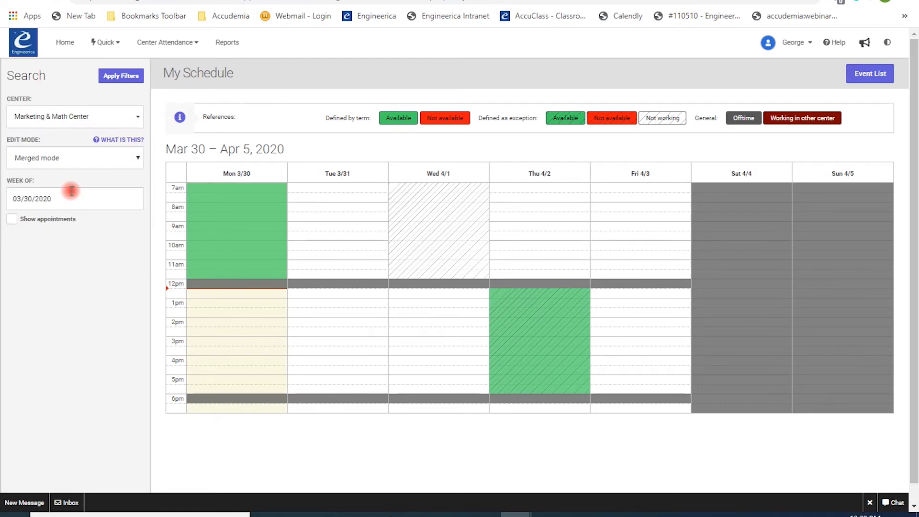
pyautogui.click(123, 78)
pyautogui.click(61, 155)
pyautogui.click(32, 183)
pyautogui.click(120, 76)
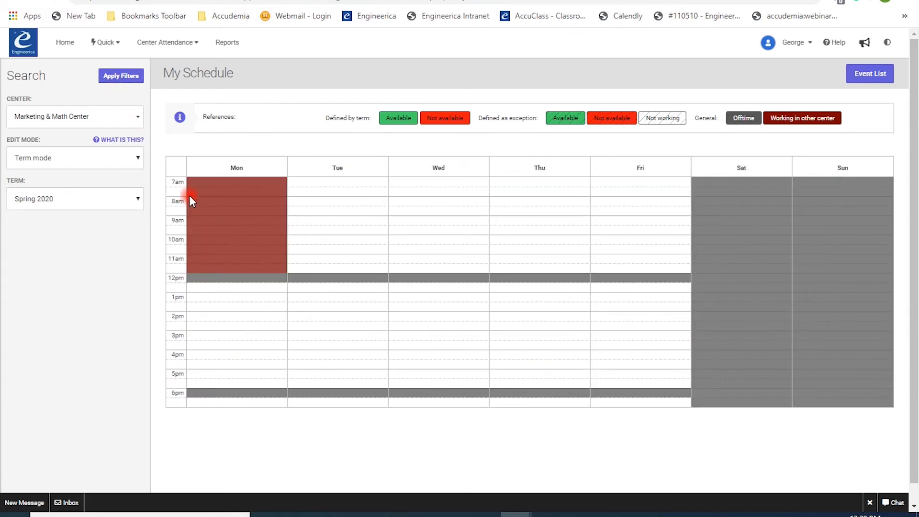
# Add a Wednesday event from 7am to 12pm scheduled as Available and save it
pyautogui.moveTo(417, 181); pyautogui.dragTo(431, 266)
pyautogui.click(487, 148)
pyautogui.click(465, 166)
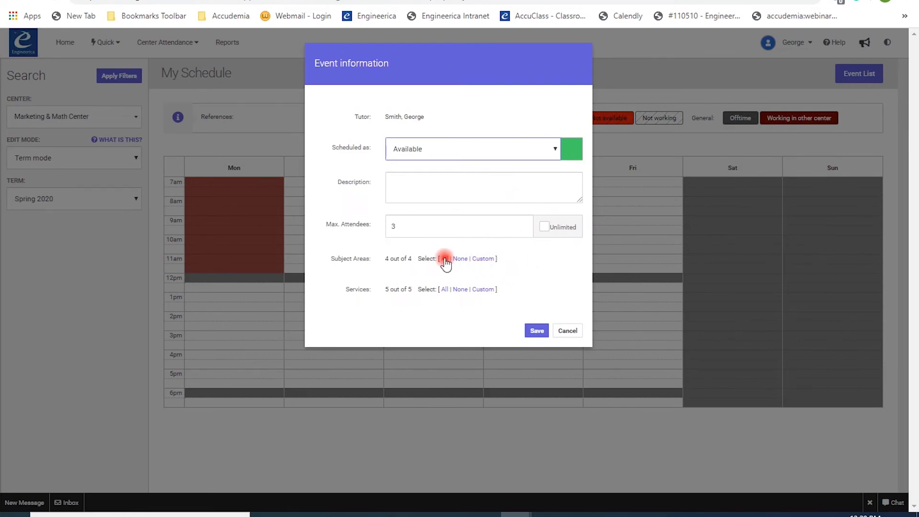
pyautogui.click(537, 331)
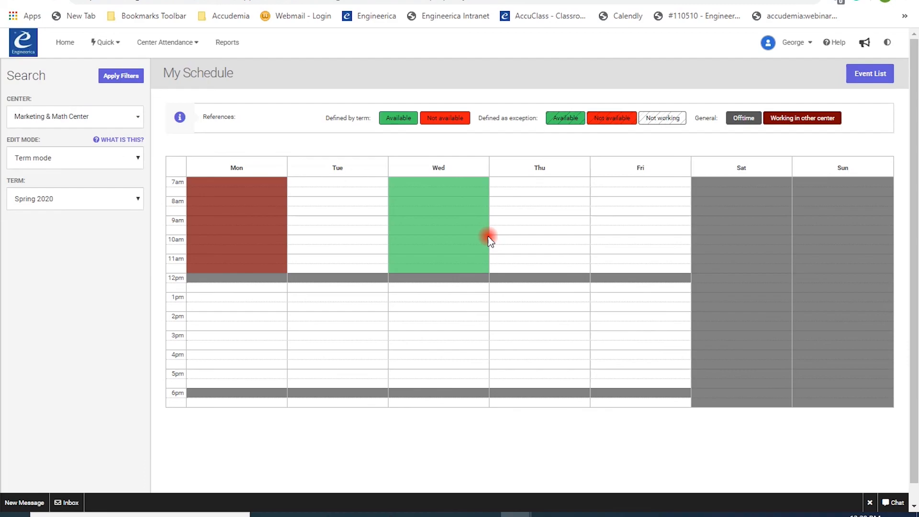